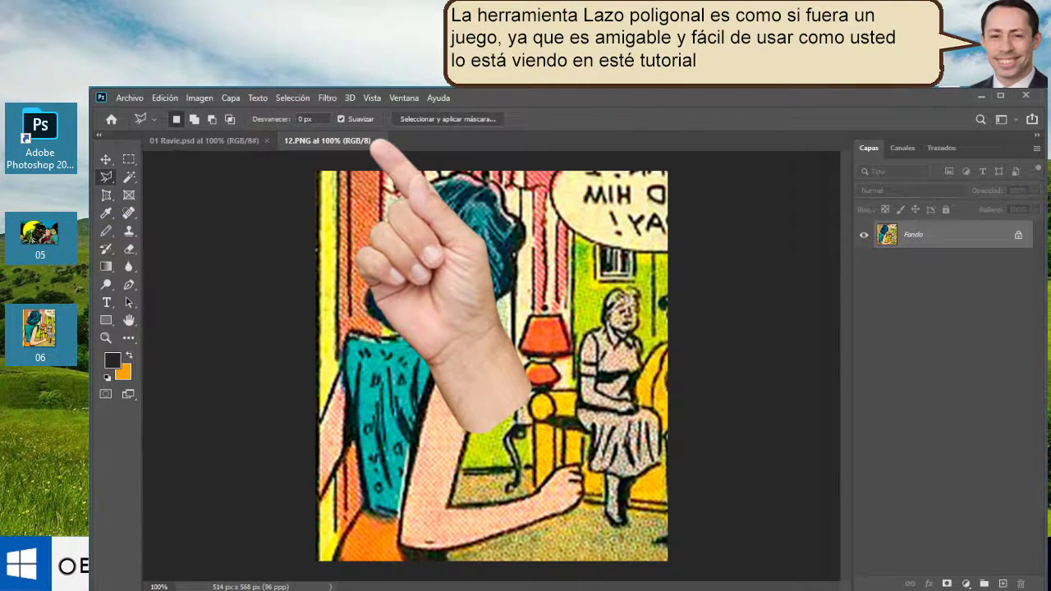
Step: Switch from the Lasso to the Polygonal Lasso Tool via the lasso flyout
{"action": "right_click", "coordinate": [106, 177]}
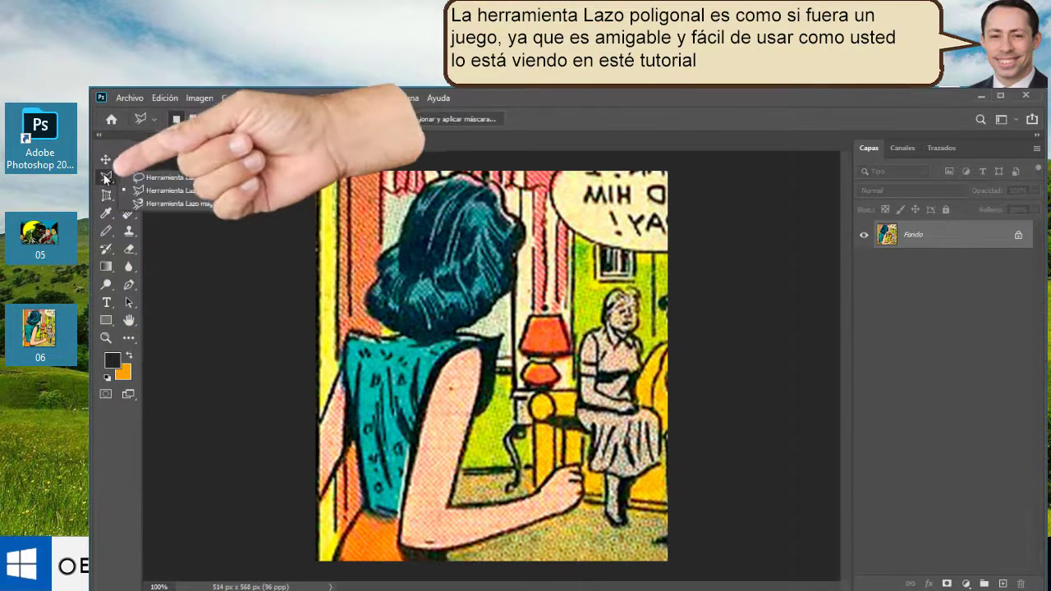
{"action": "left_click", "coordinate": [160, 190]}
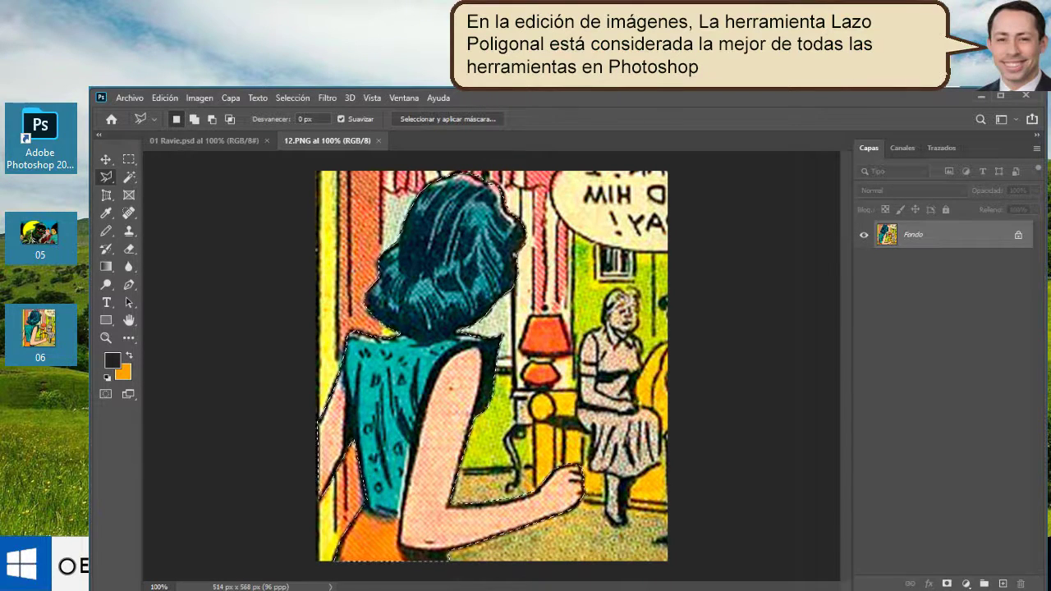
Step: Cut the selected woman from 12.PNG and paste her into 01 Ravie.psd as Capa 17
{"action": "left_click", "coordinate": [165, 99]}
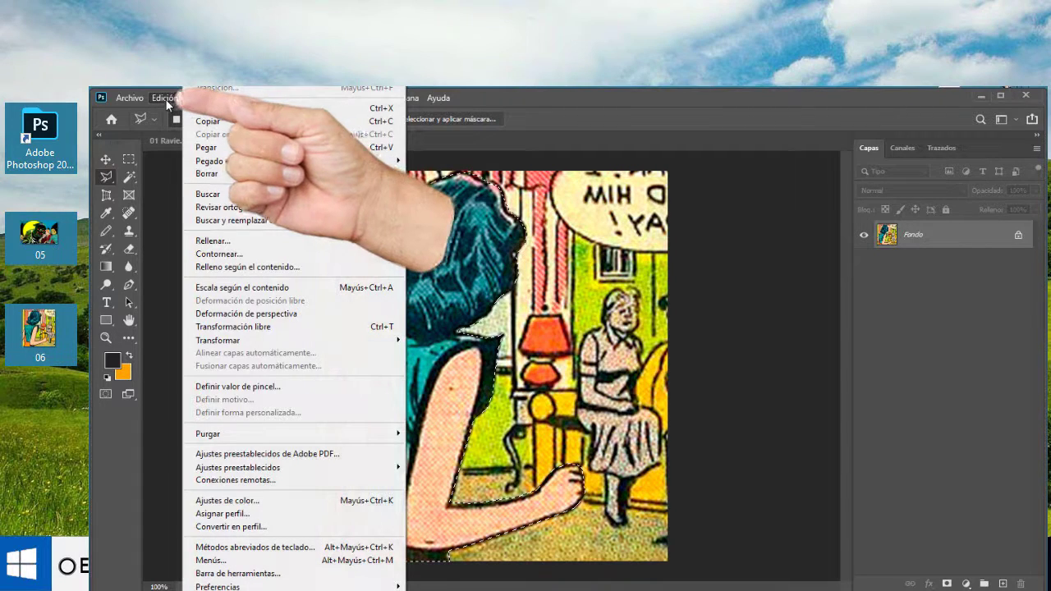
{"action": "left_click", "coordinate": [207, 107]}
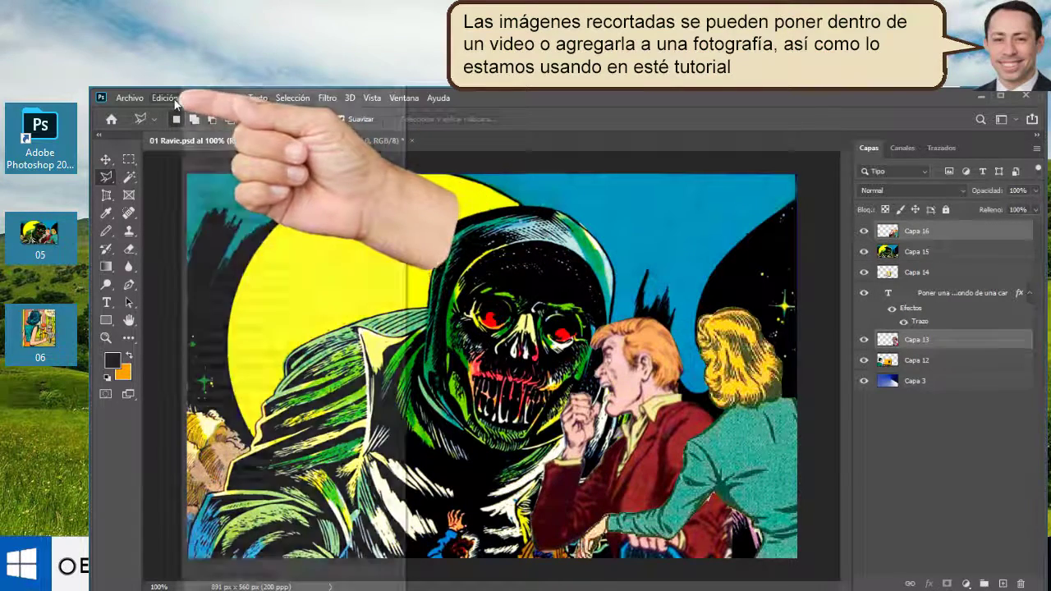
{"action": "left_click", "coordinate": [166, 97]}
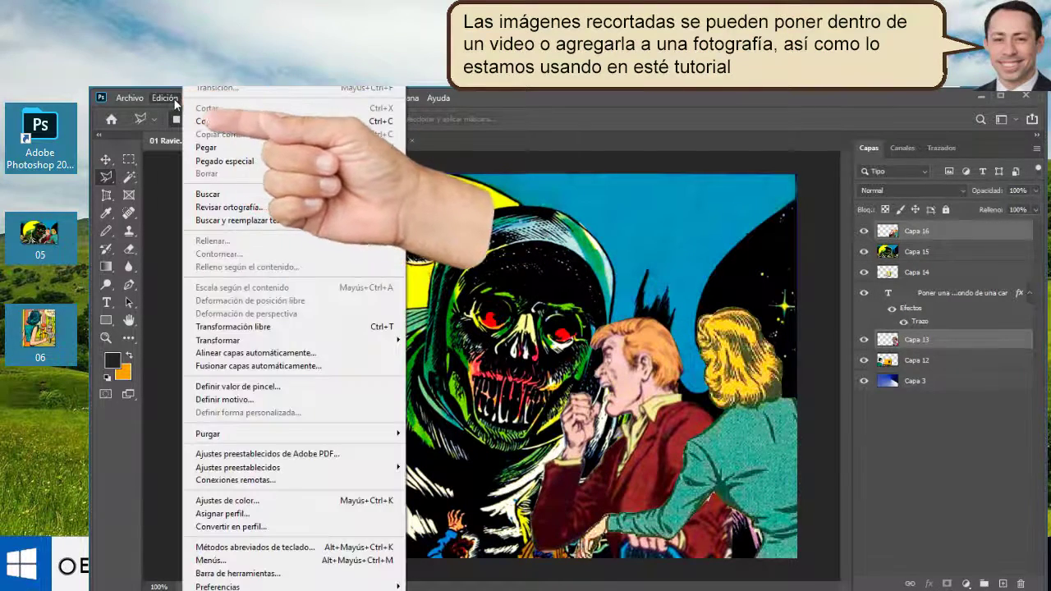
{"action": "left_click", "coordinate": [205, 148]}
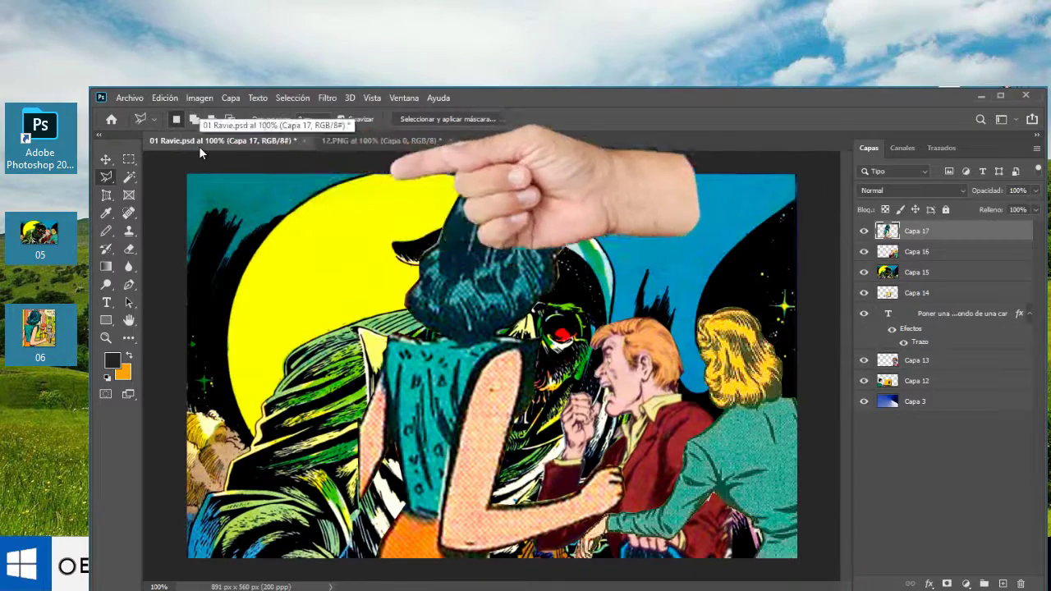
Step: Use the Move Tool to drag Capa 17 to the left edge, beside the skull-faced monster
{"action": "left_click", "coordinate": [105, 160]}
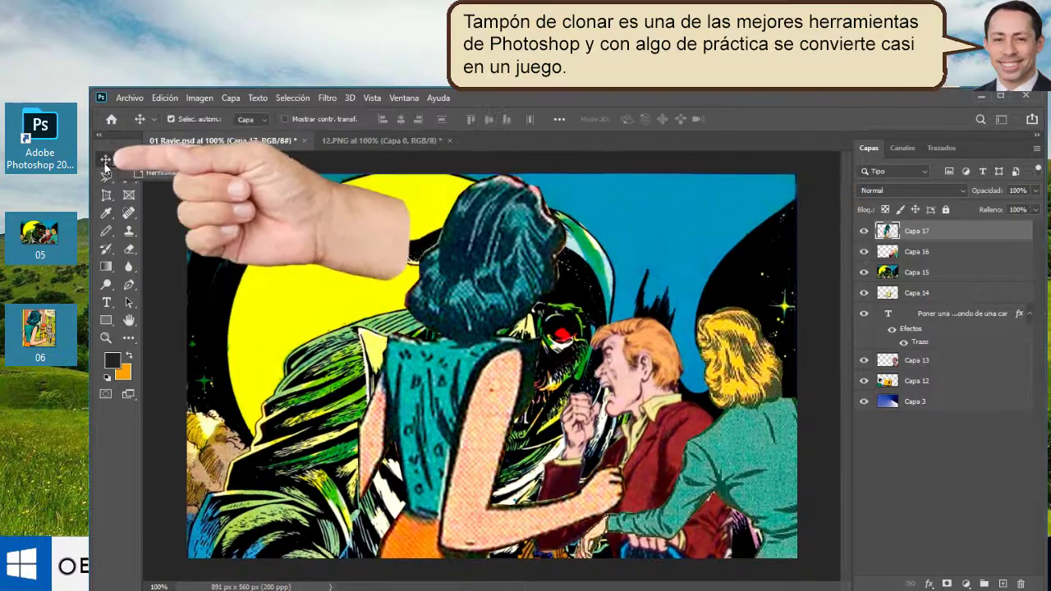
{"action": "left_click", "coordinate": [196, 160]}
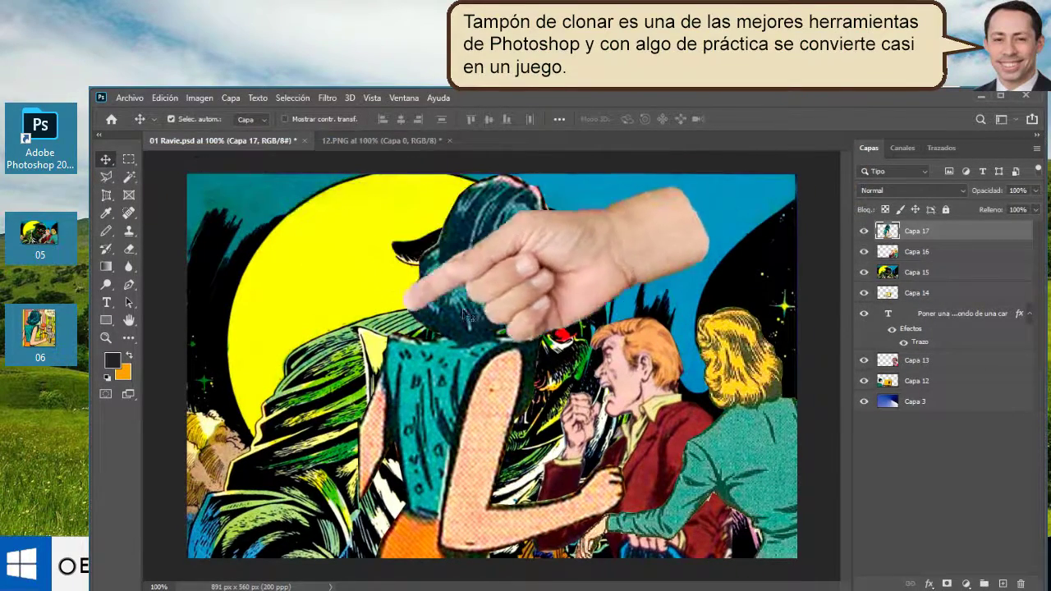
{"action": "left_click_drag", "start_coordinate": [436, 361], "coordinate": [267, 352]}
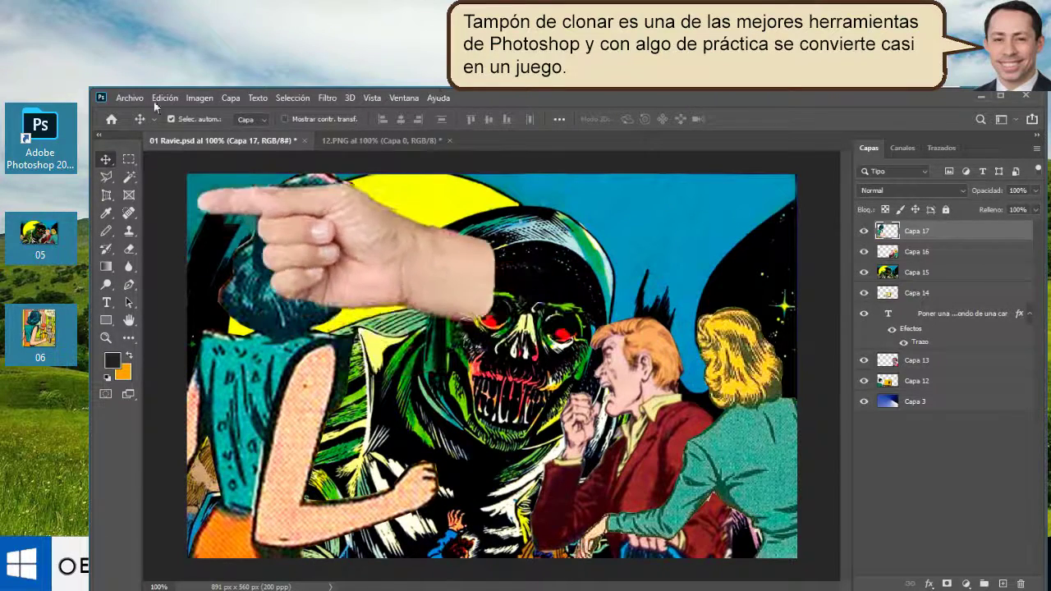
{"action": "left_click", "coordinate": [128, 98]}
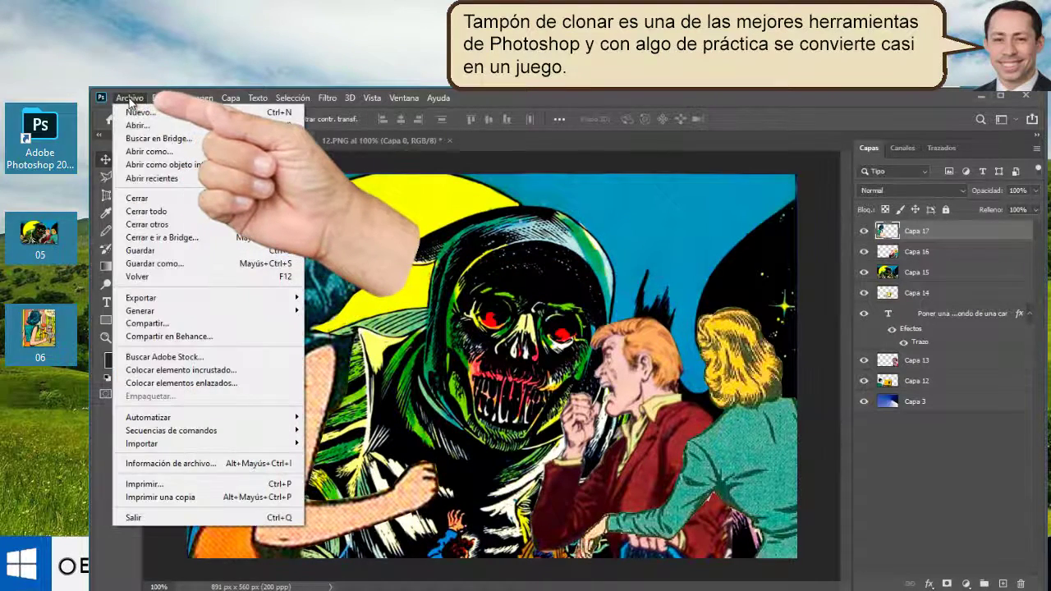
Step: Save as PNG named 'Mi primera imagen editada', accepting the default PNG options
{"action": "left_click", "coordinate": [164, 263]}
{"action": "type", "text": "Mi primera im"}
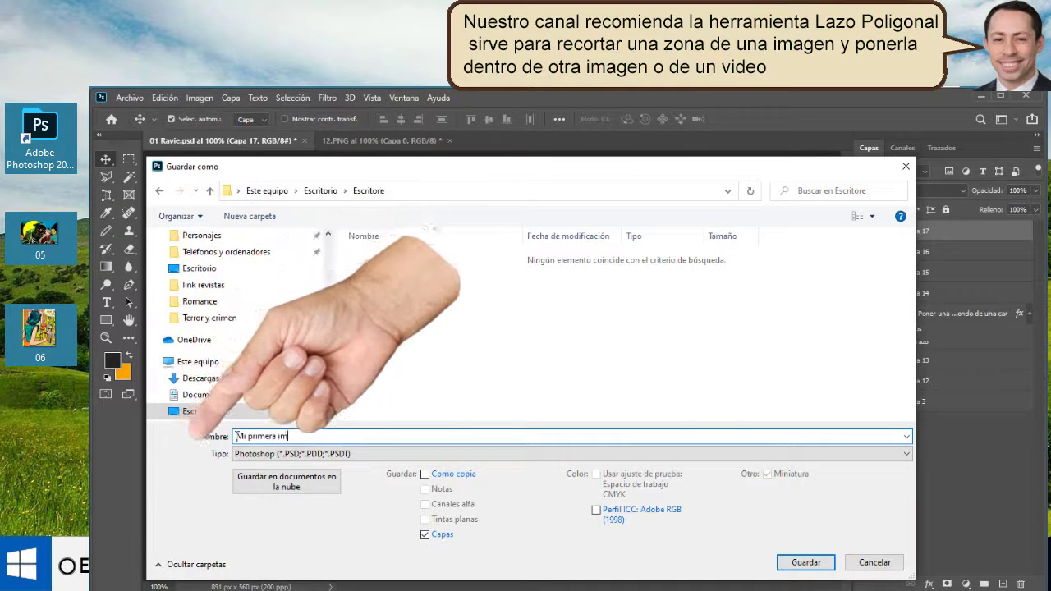
{"action": "type", "text": "agen edit"}
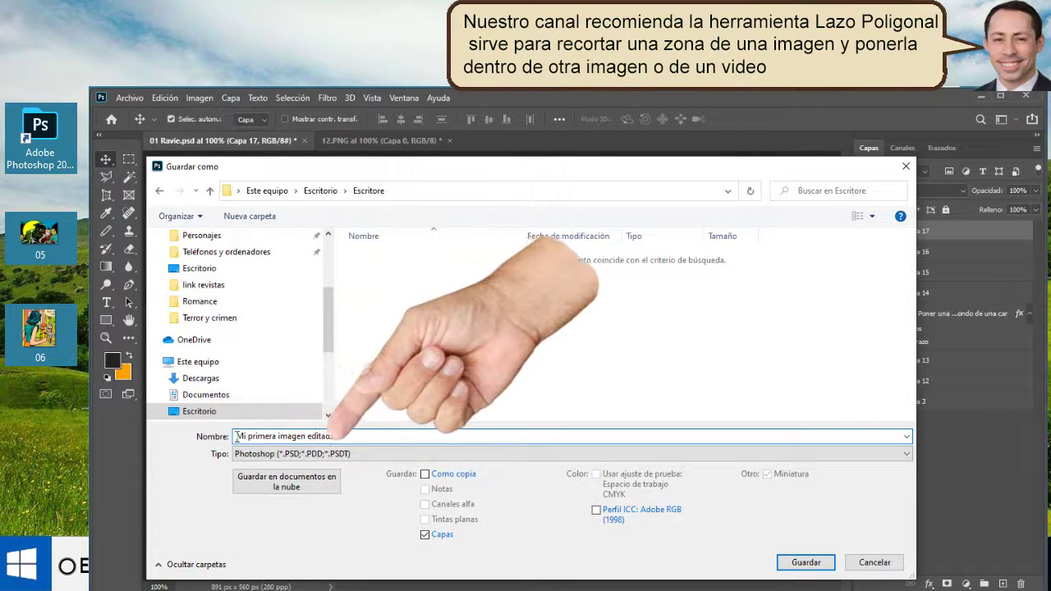
{"action": "type", "text": "ada"}
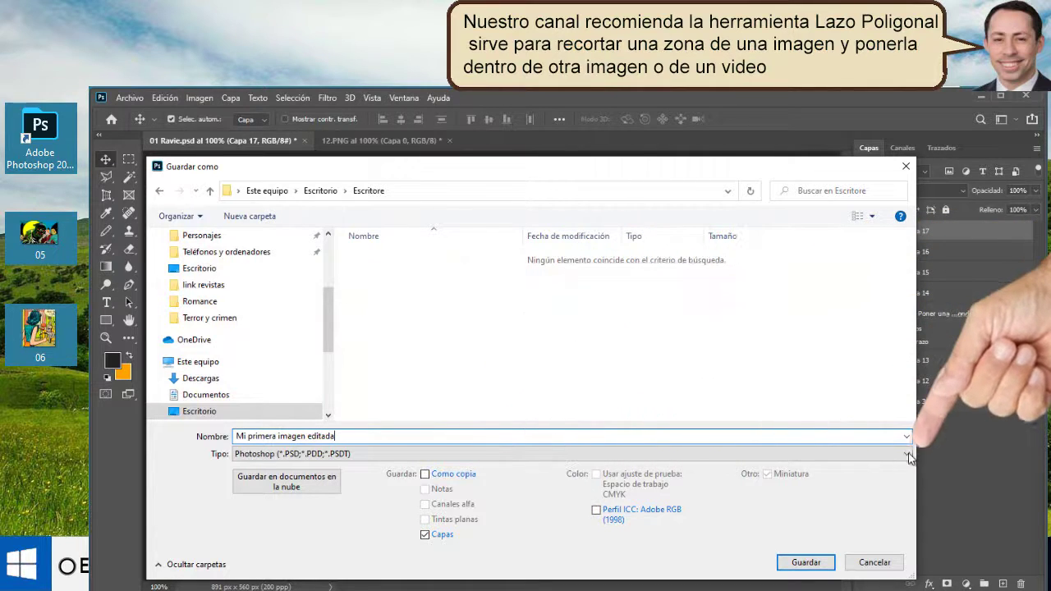
{"action": "left_click", "coordinate": [907, 455]}
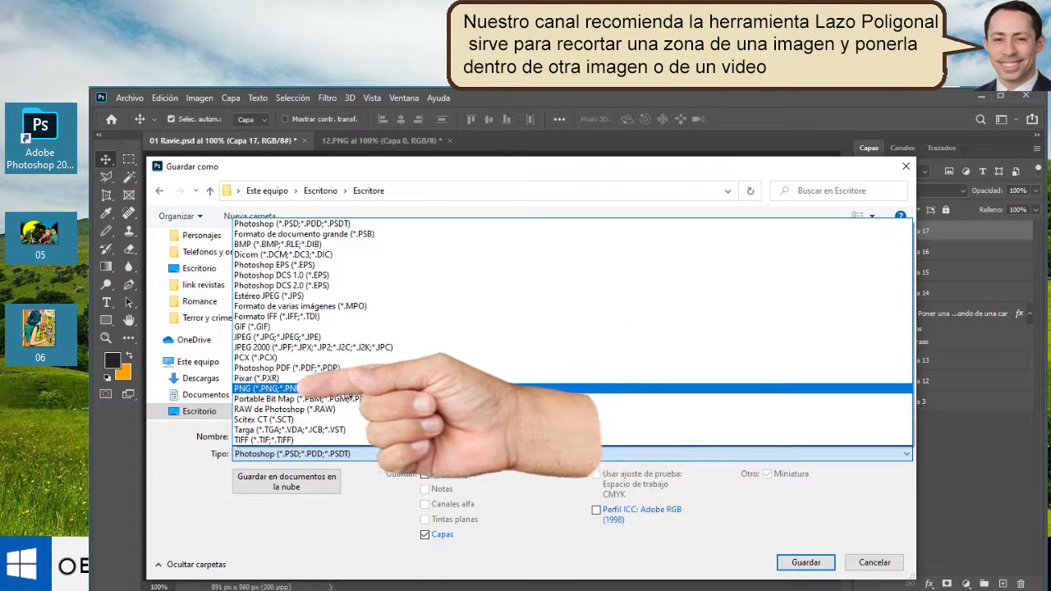
{"action": "left_click", "coordinate": [345, 391]}
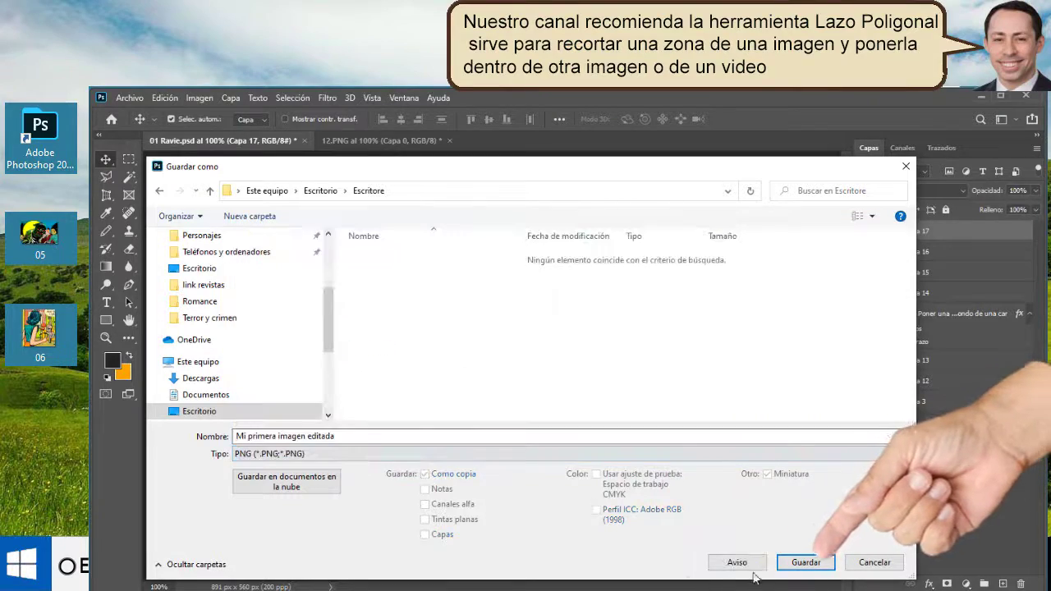
{"action": "left_click", "coordinate": [796, 565]}
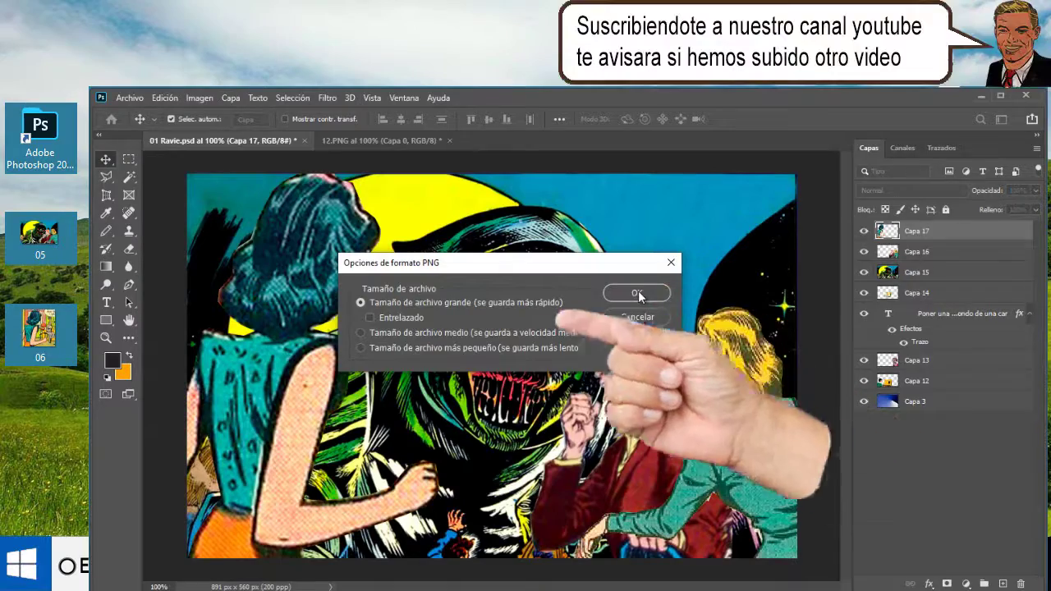
{"action": "left_click", "coordinate": [639, 293]}
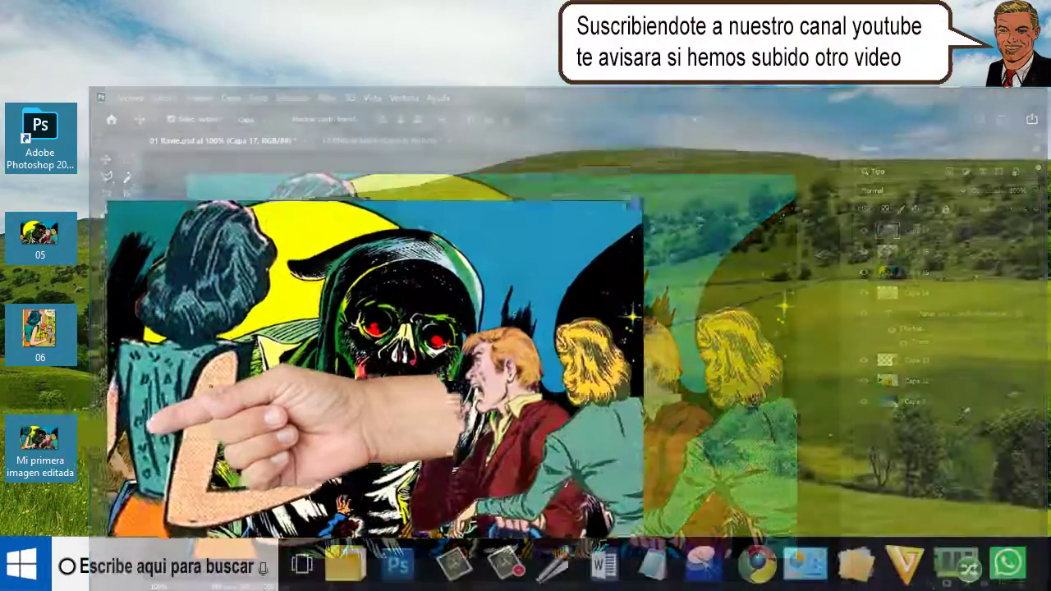